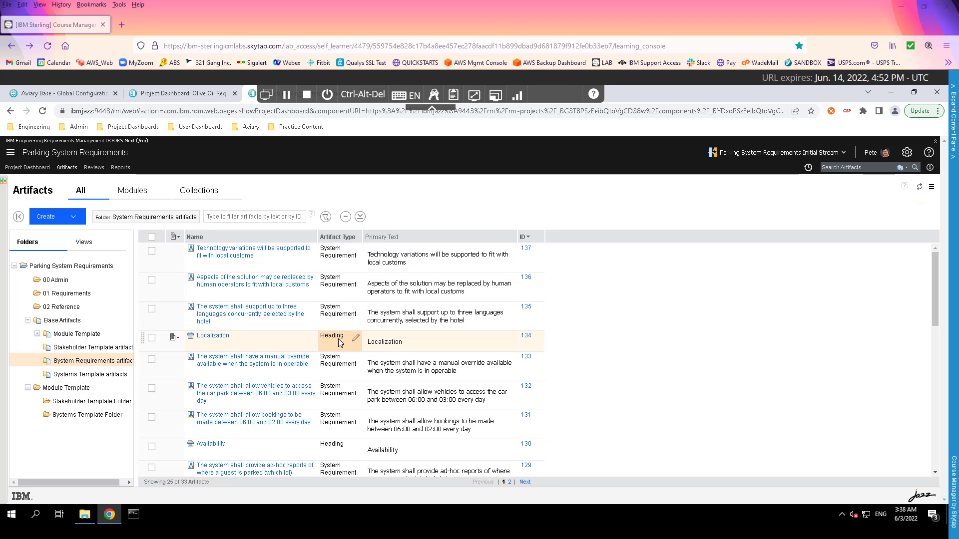
Show the saved System Requirements view of the artifacts, followed by the Vehicles view.
{"action": "left_click", "coordinate": [83, 244]}
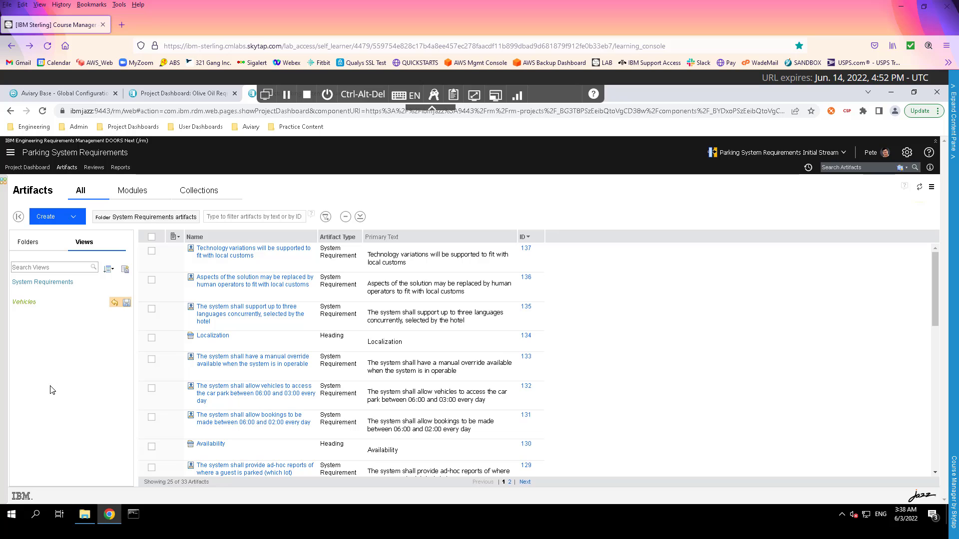
{"action": "left_click", "coordinate": [62, 284]}
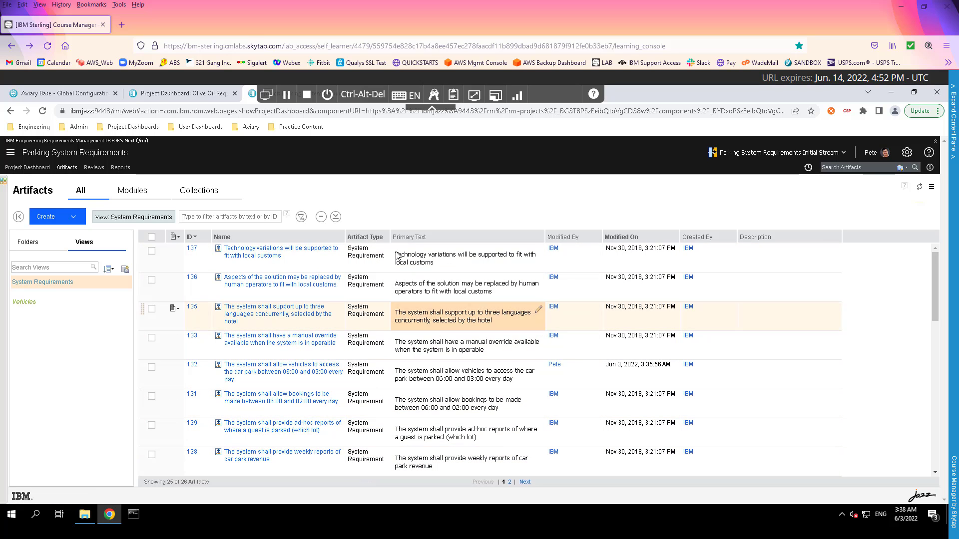
{"action": "left_click", "coordinate": [27, 305]}
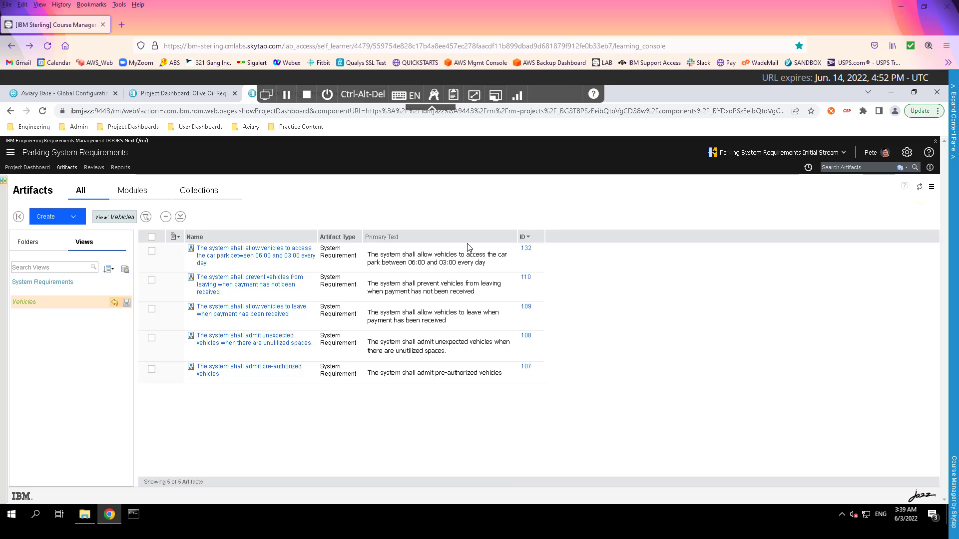
{"action": "left_click", "coordinate": [173, 239]}
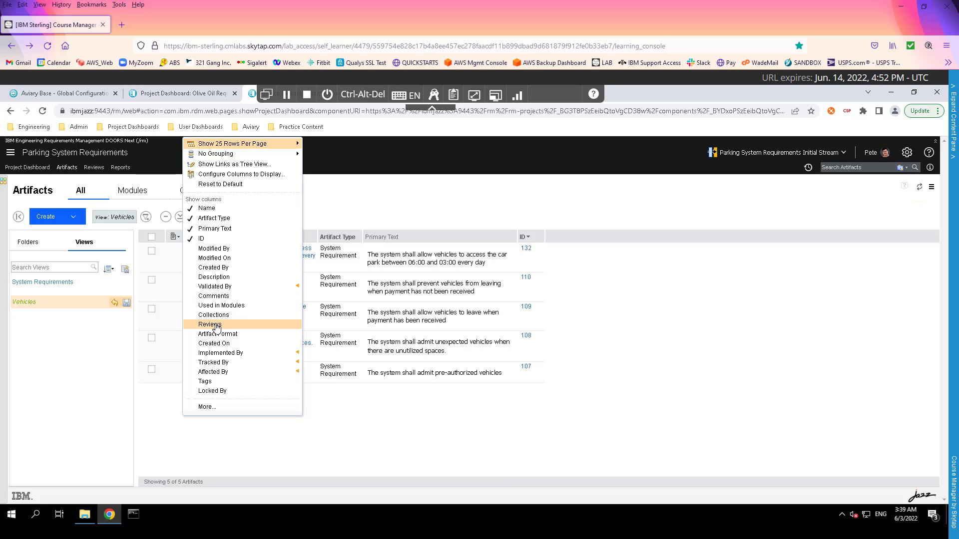
{"action": "right_click", "coordinate": [229, 355]}
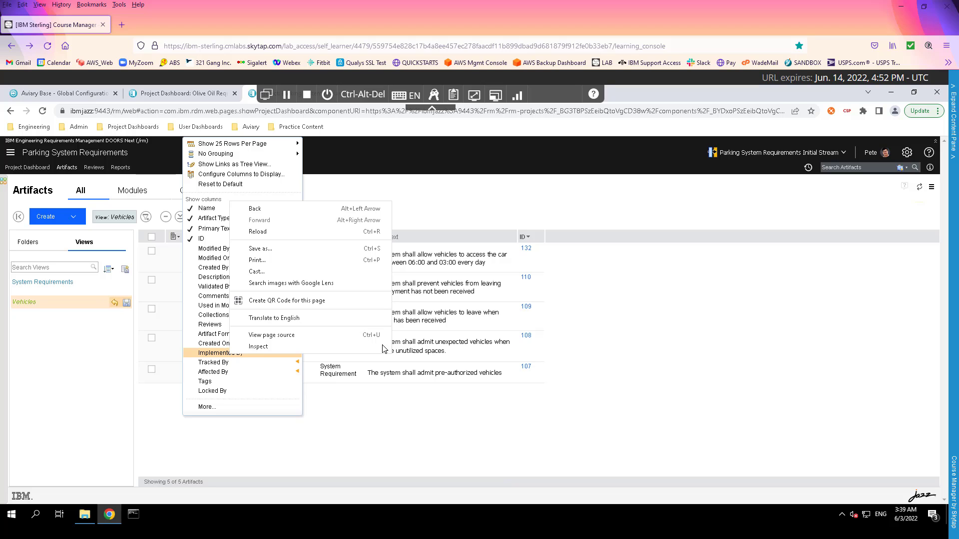
{"action": "left_click", "coordinate": [572, 196]}
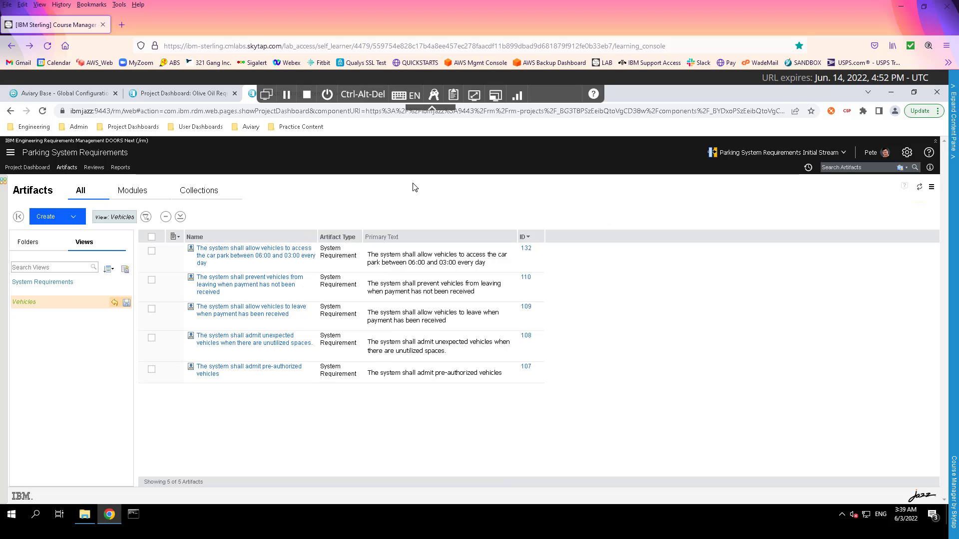
{"action": "left_click", "coordinate": [175, 237]}
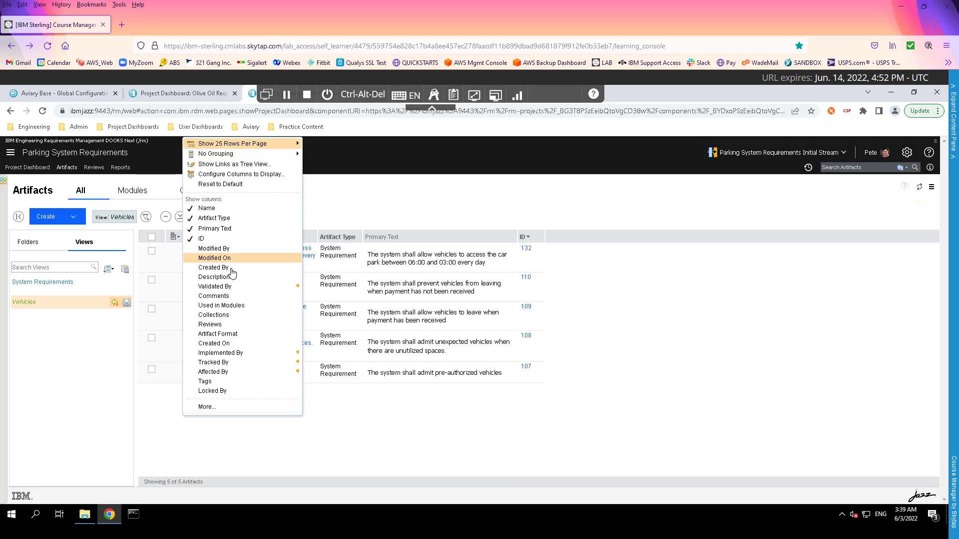
{"action": "left_click", "coordinate": [431, 196]}
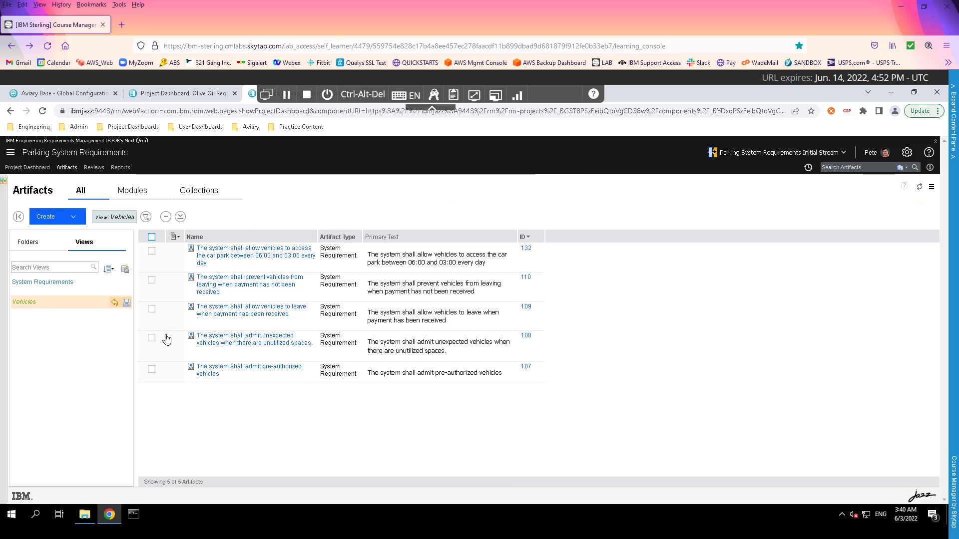
Select all artifacts in the Vehicles view and export them in XLSX format.
{"action": "left_click", "coordinate": [152, 239]}
{"action": "left_click", "coordinate": [152, 238]}
{"action": "left_click", "coordinate": [152, 238]}
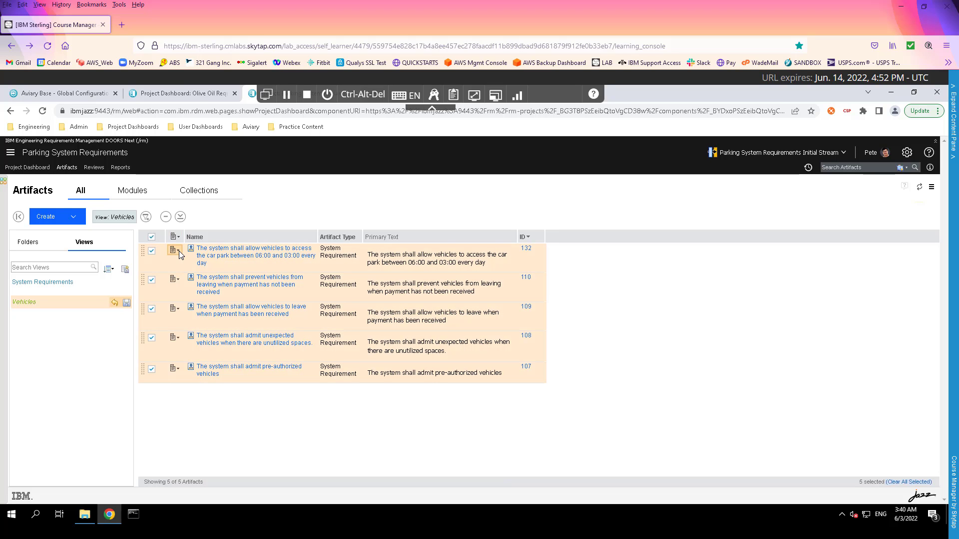
{"action": "left_click", "coordinate": [179, 255]}
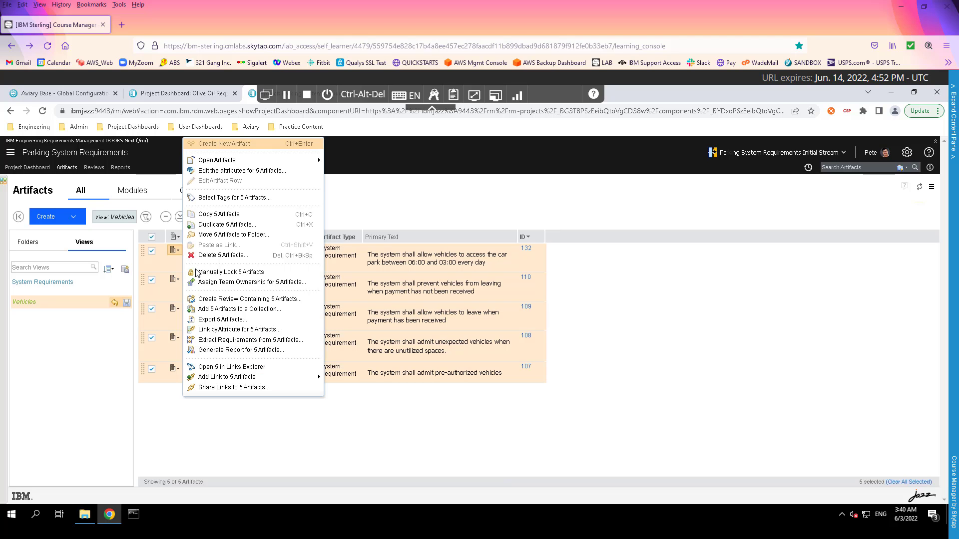
{"action": "left_click", "coordinate": [213, 320]}
{"action": "left_click", "coordinate": [361, 331]}
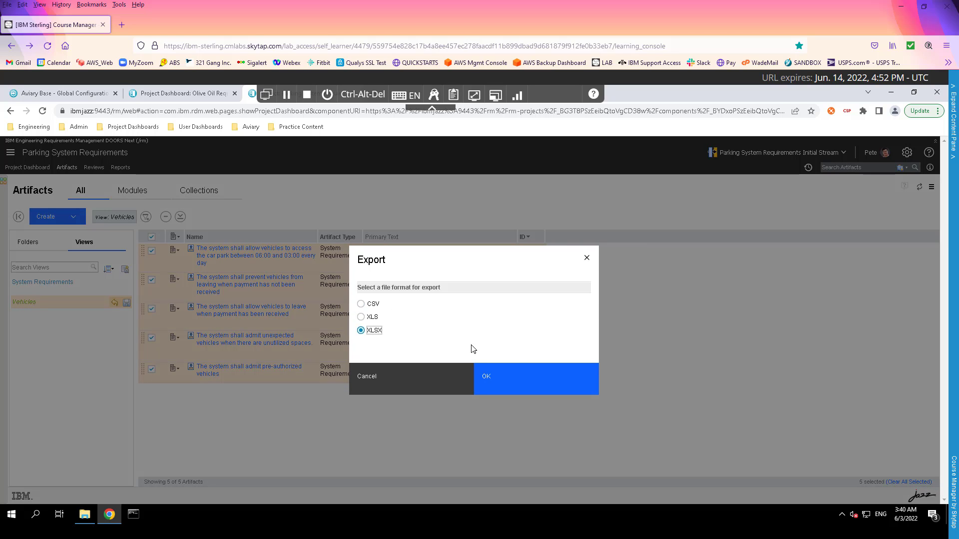
{"action": "left_click", "coordinate": [526, 382]}
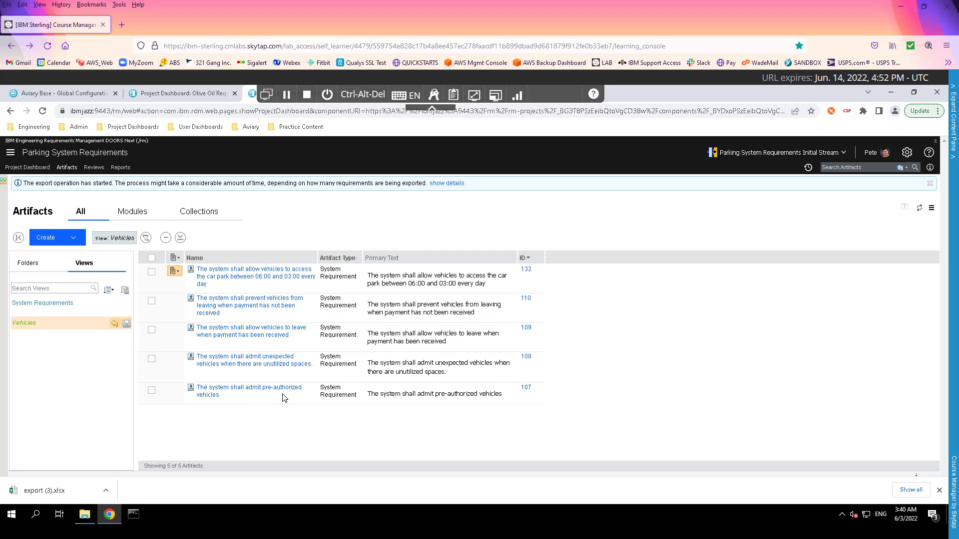
Open the exported workbook export (3).xlsx in Excel and widen columns A to C so their text is readable.
{"action": "left_click", "coordinate": [36, 490]}
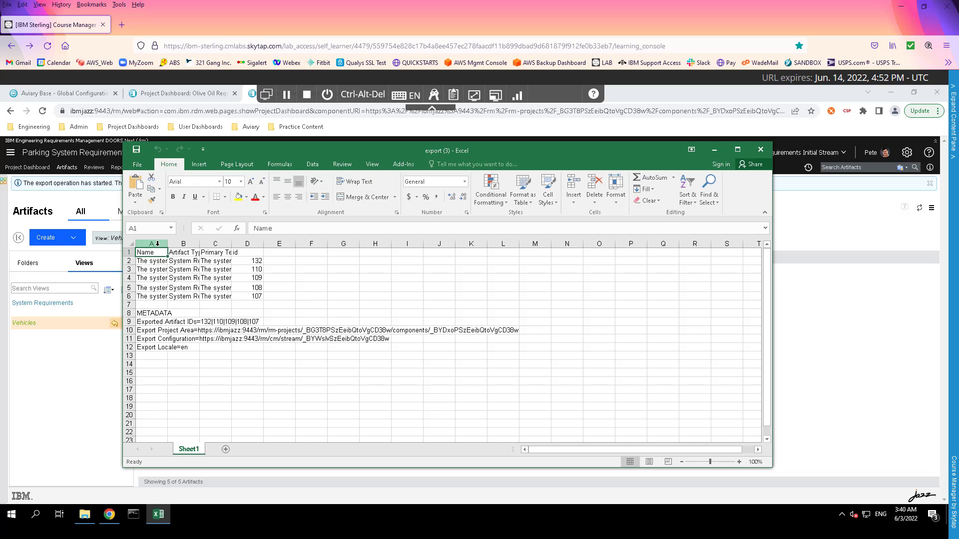
{"action": "left_click_drag", "start_coordinate": [157, 243], "coordinate": [361, 244]}
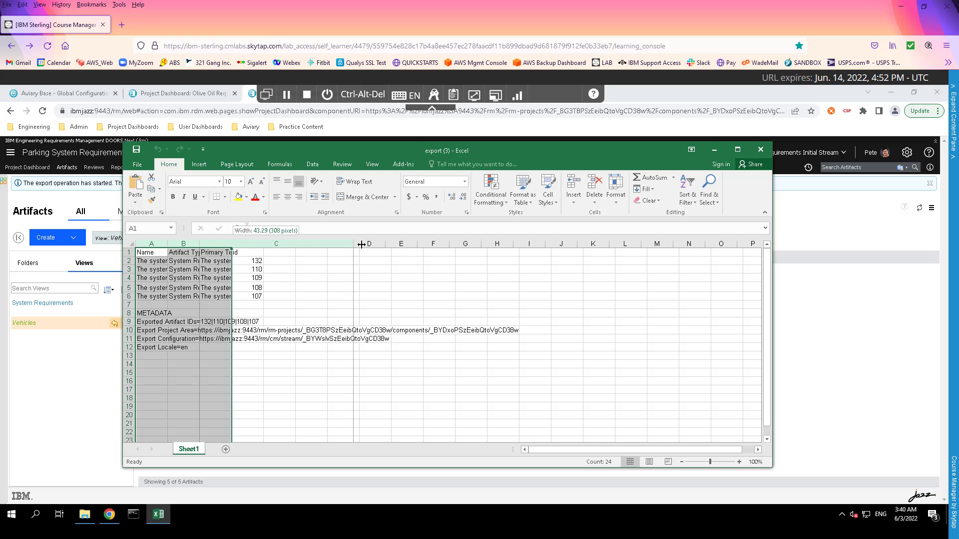
{"action": "left_click_drag", "start_coordinate": [378, 295], "coordinate": [406, 361]}
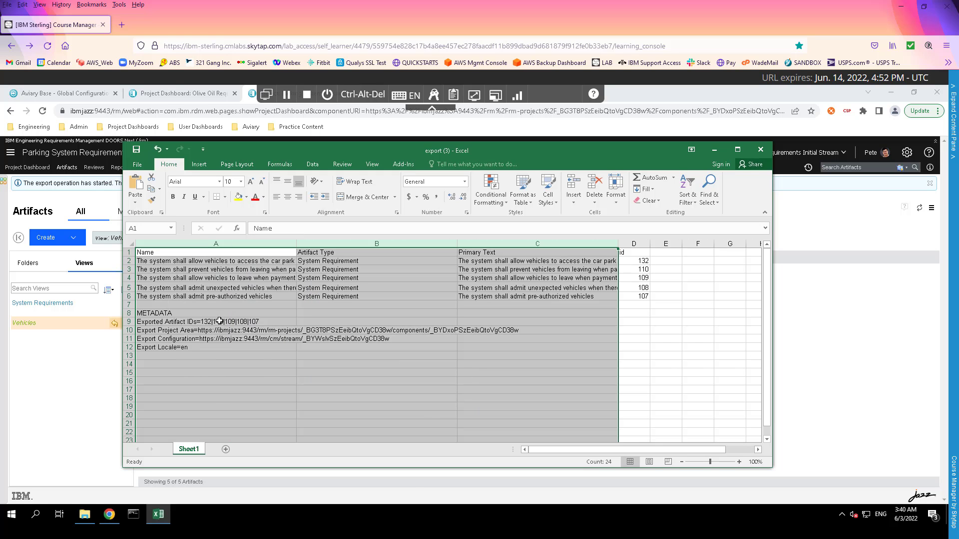
{"action": "left_click", "coordinate": [249, 387]}
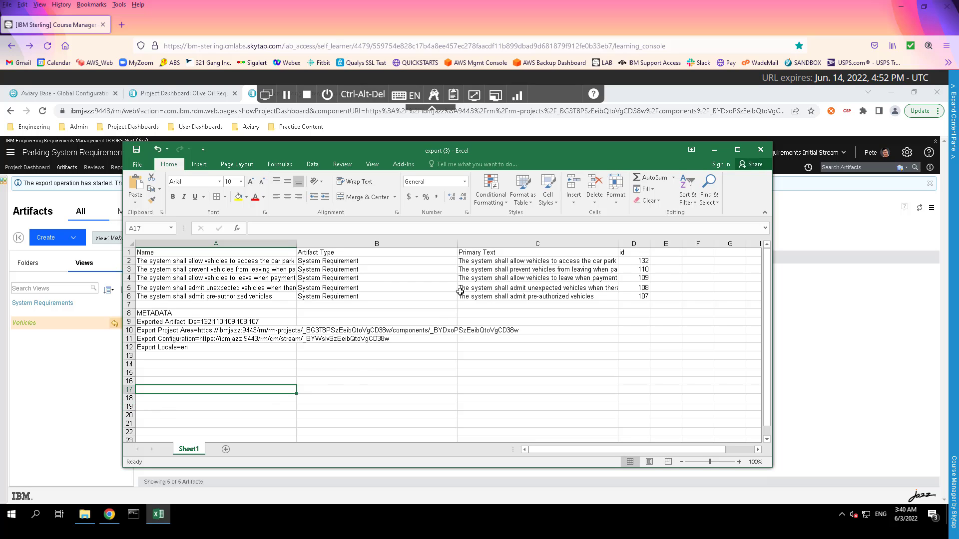
Replace artifact 132's Primary Text in C2 with the editor's first name followed by "Modified this vehicles requirement", save and close the workbook.
{"action": "left_click", "coordinate": [481, 263]}
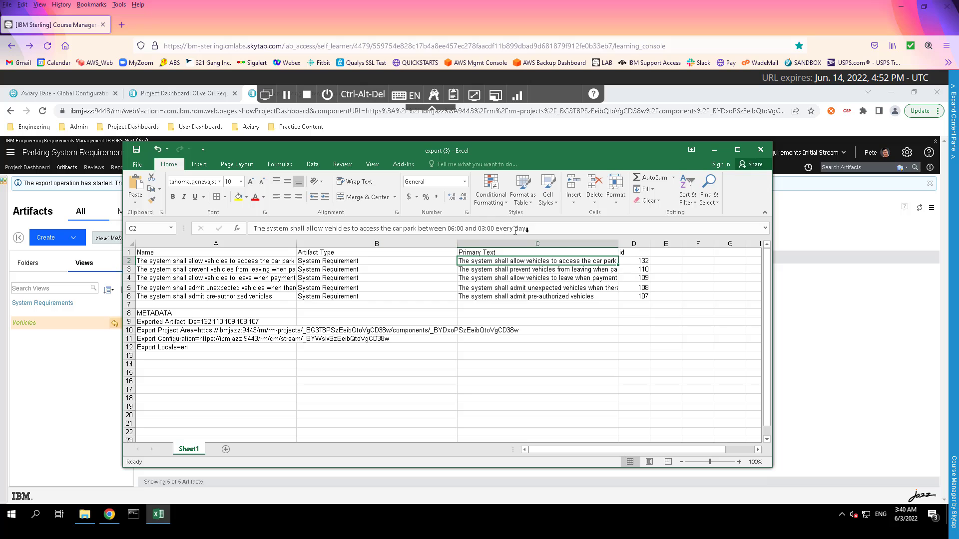
{"action": "left_click_drag", "start_coordinate": [525, 228], "coordinate": [256, 229]}
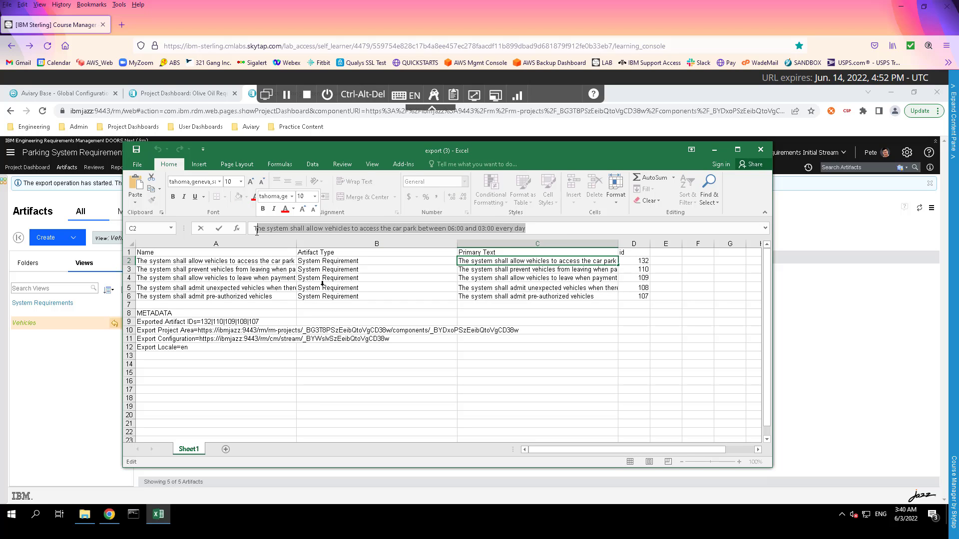
{"action": "key", "text": "BackSpace"}
{"action": "key", "text": "BackSpace"}
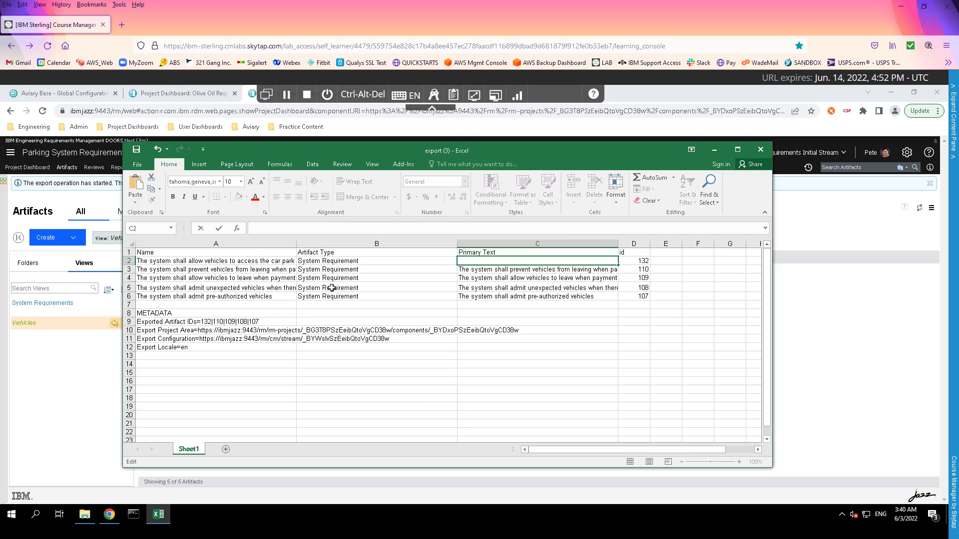
{"action": "type", "text": "Wade Modified this re"}
{"action": "type", "text": "quirement"}
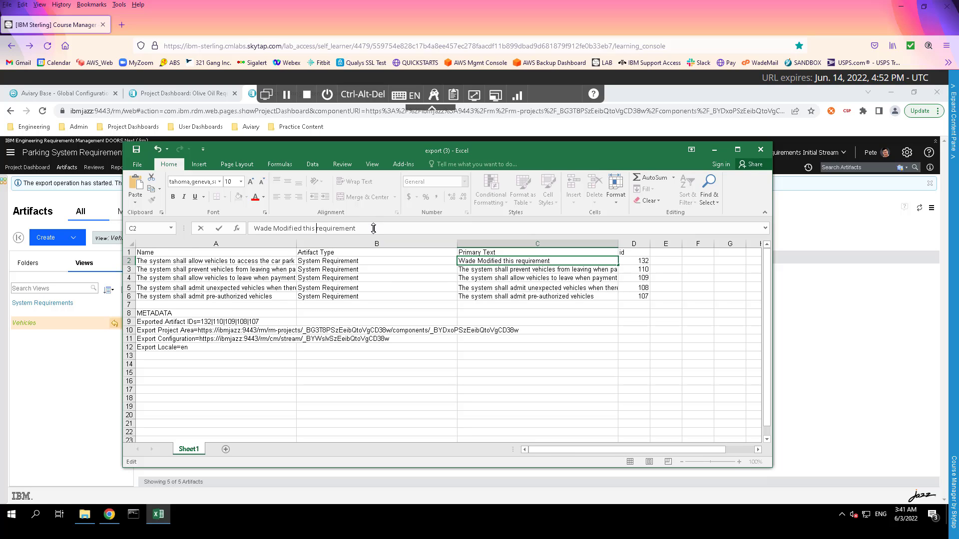
{"action": "type", "text": "vehicles"}
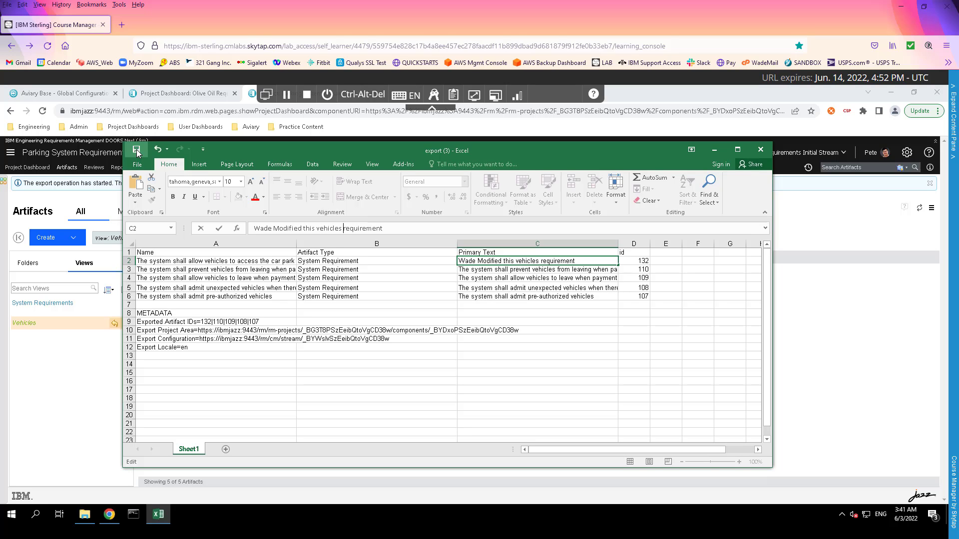
{"action": "key", "text": "Return"}
{"action": "left_click", "coordinate": [761, 151]}
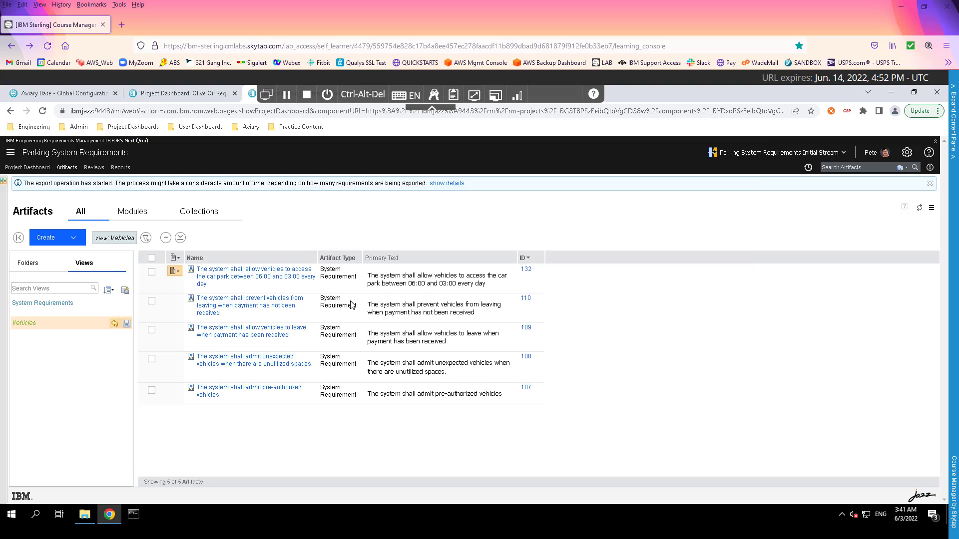
Import requirements from the spreadsheet export (3).xlsx into the System Requirements artifacts folder, updating matching artifacts and creating new ones, and refresh the list.
{"action": "left_click", "coordinate": [48, 237]}
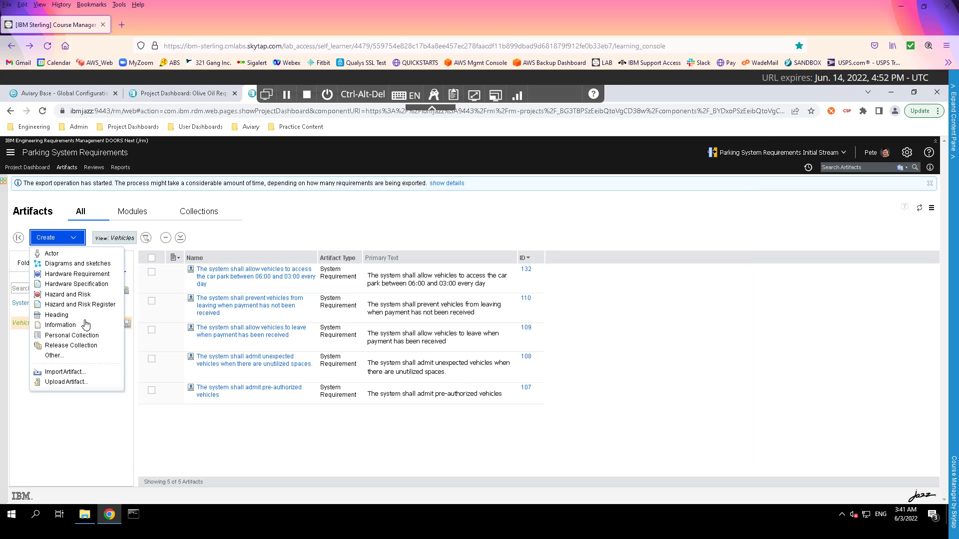
{"action": "left_click", "coordinate": [72, 372]}
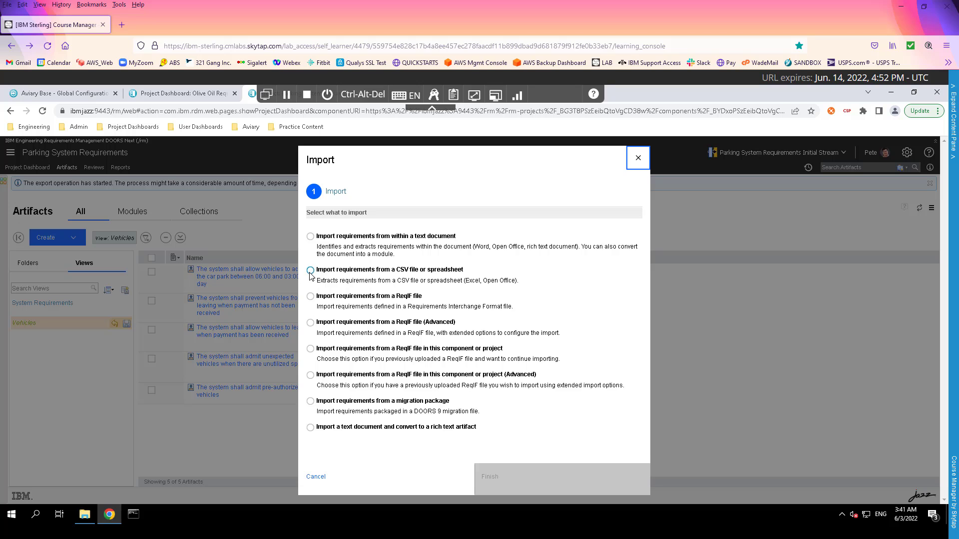
{"action": "left_click", "coordinate": [310, 271]}
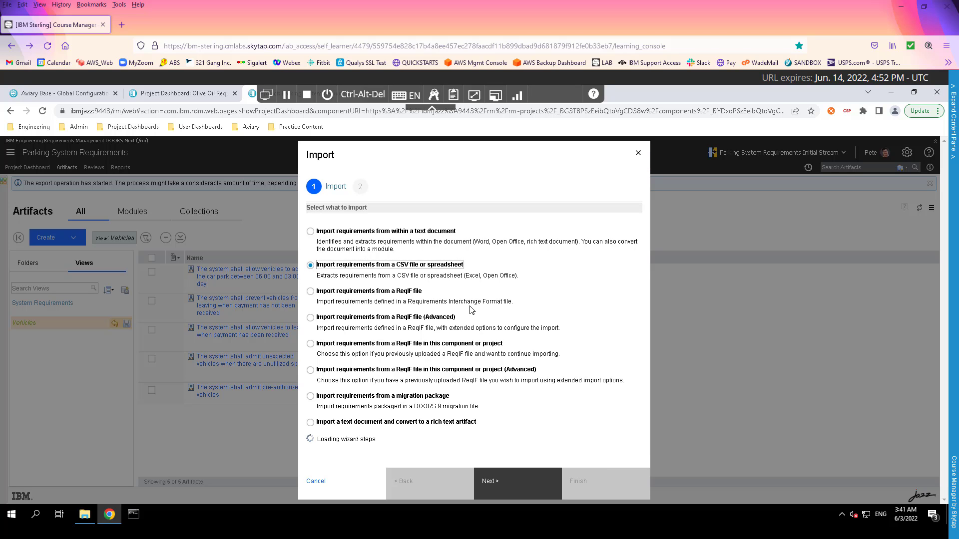
{"action": "left_click", "coordinate": [511, 484]}
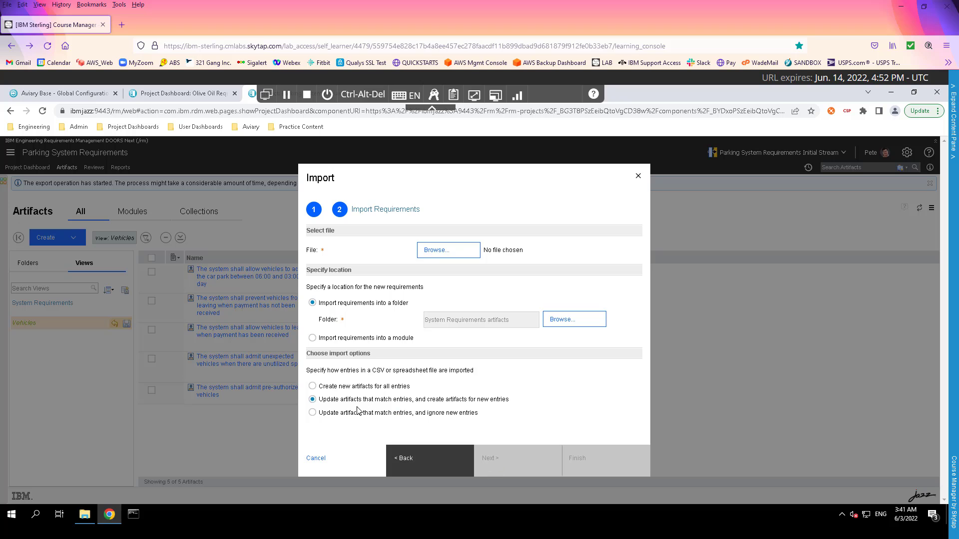
{"action": "left_click", "coordinate": [449, 250]}
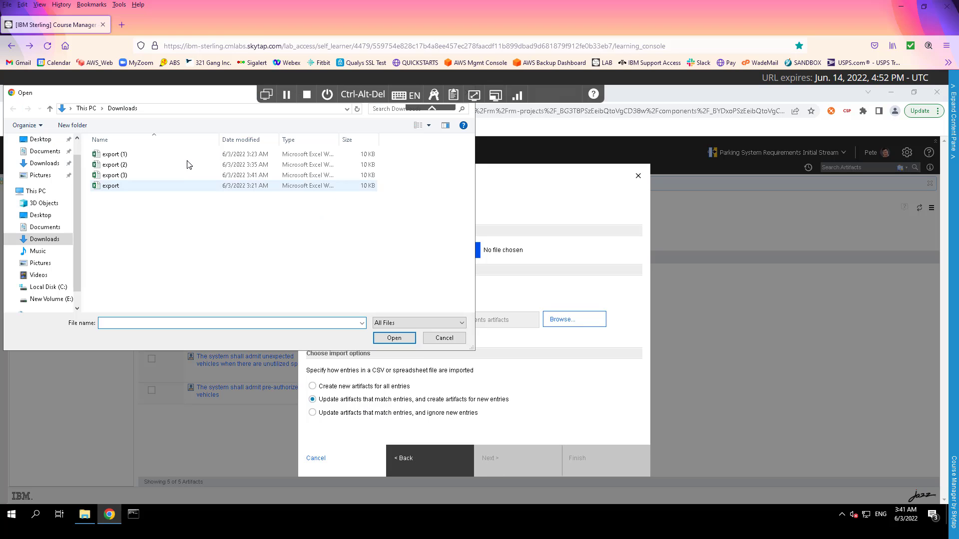
{"action": "left_click", "coordinate": [124, 175]}
{"action": "left_click", "coordinate": [395, 338]}
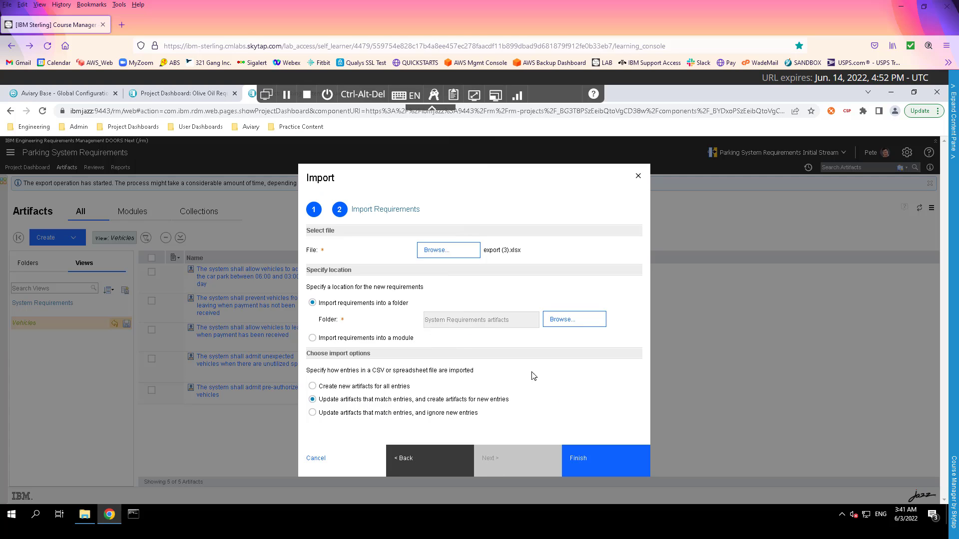
{"action": "left_click", "coordinate": [598, 465]}
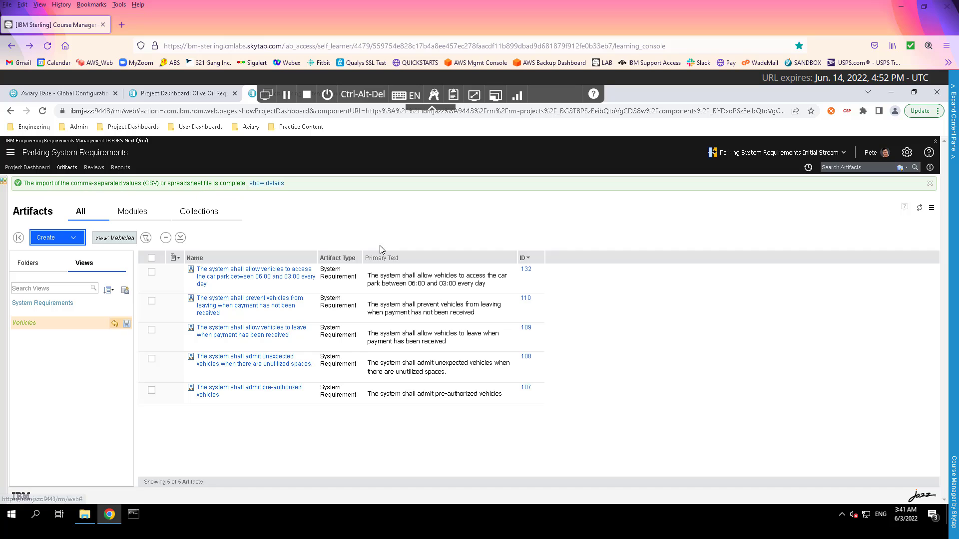
{"action": "left_click", "coordinate": [920, 209]}
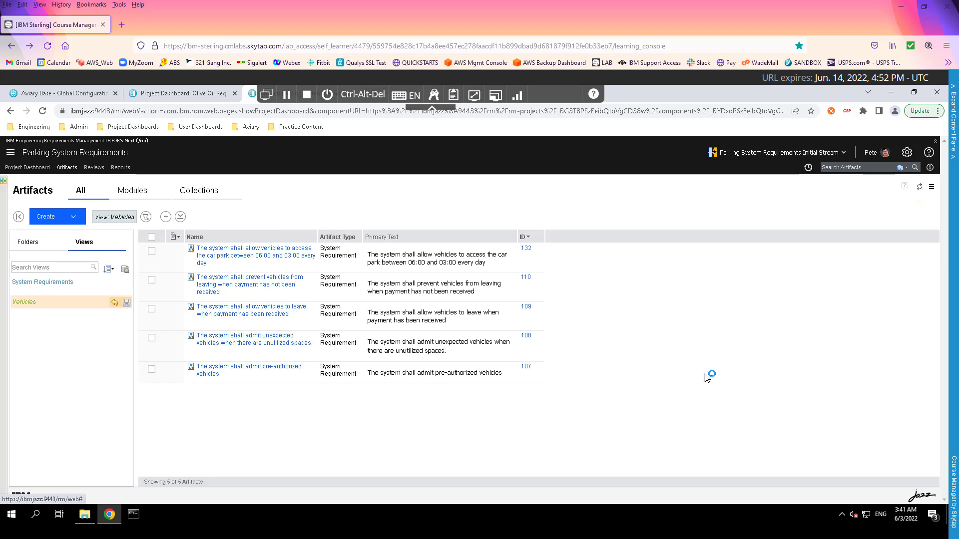